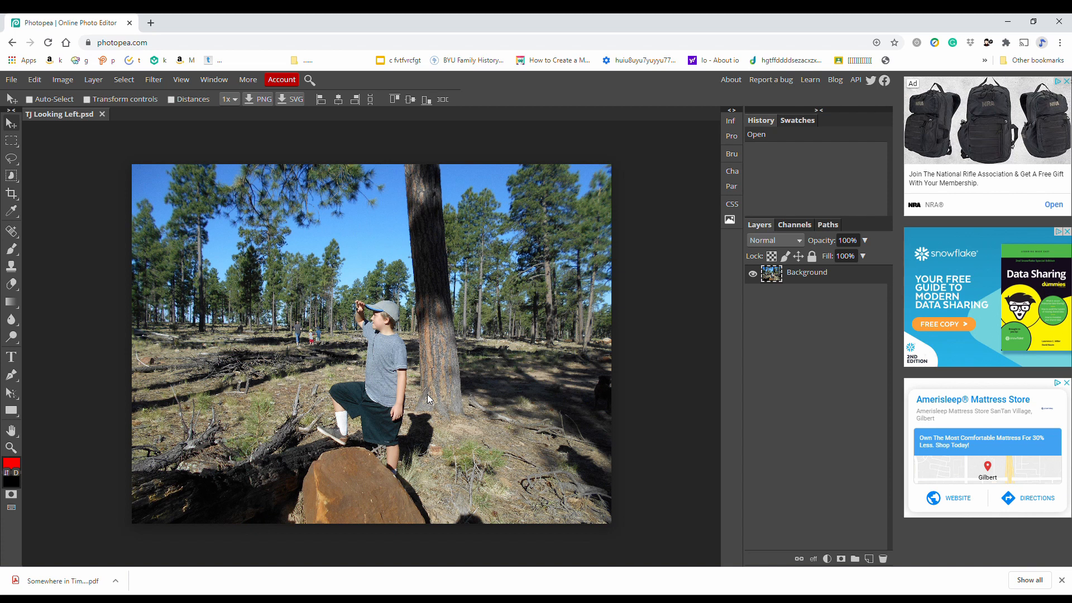
Crop the photo to a fixed 16:9 ratio, framing the boy in the foreground and the large tree trunk
left_click(12, 194)
left_click_drag(132, 272, 465, 487)
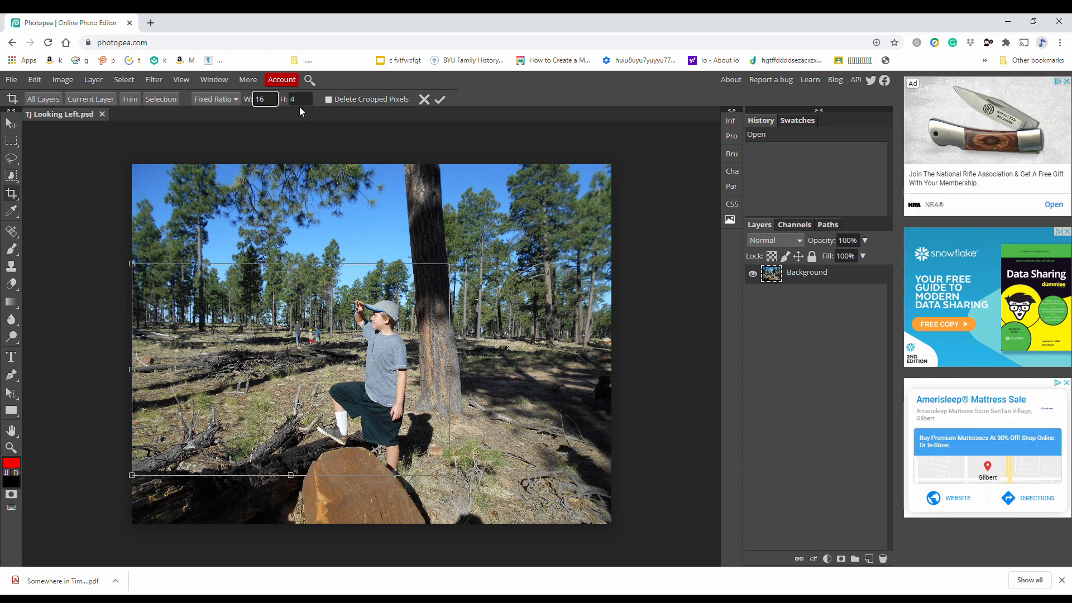
key("Tab")
type("9")
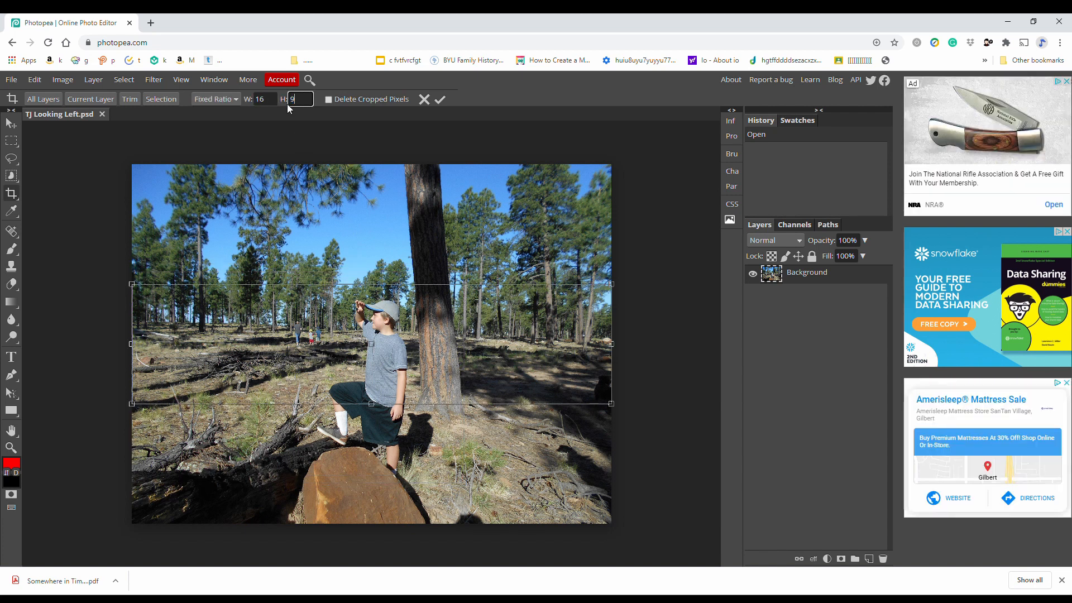
key("Tab")
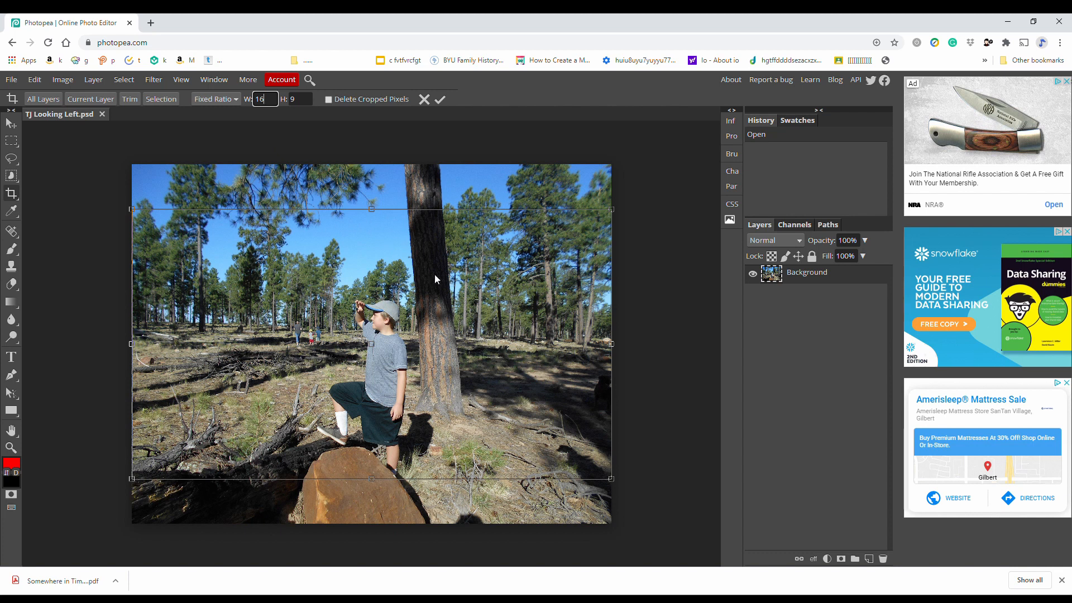
left_click_drag(612, 215, 492, 283)
key("Return")
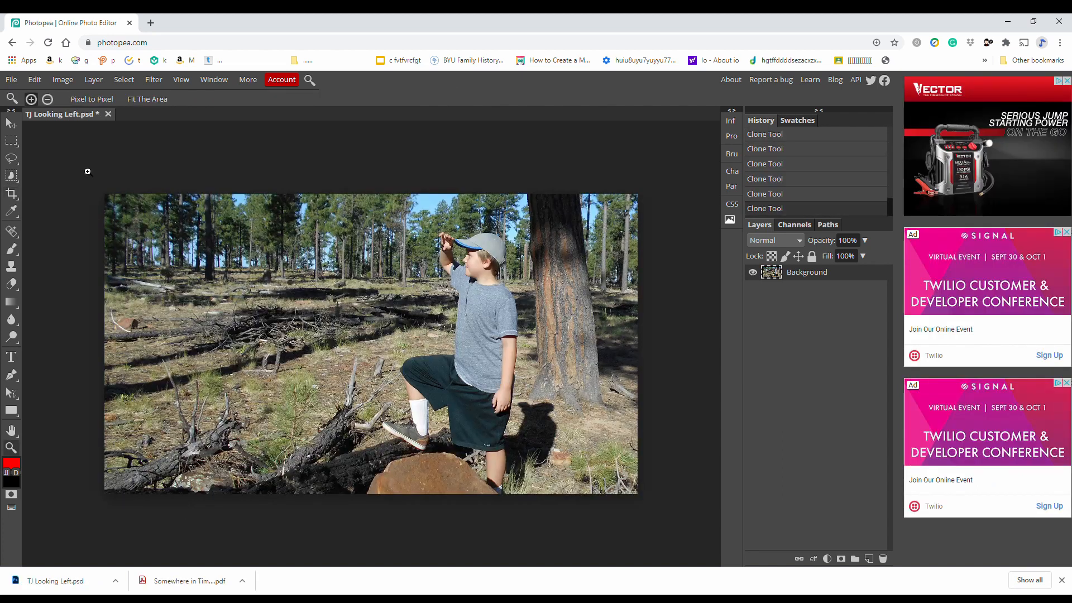
Open the JPG export settings and inspect the image preview at different zoom levels
left_click(11, 80)
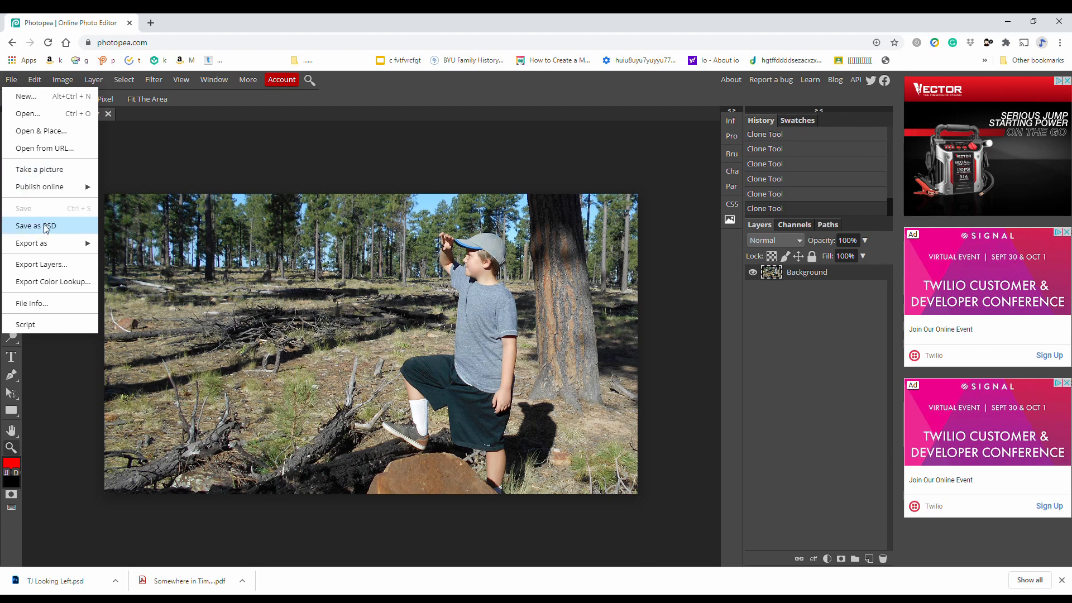
mouse_move(44, 247)
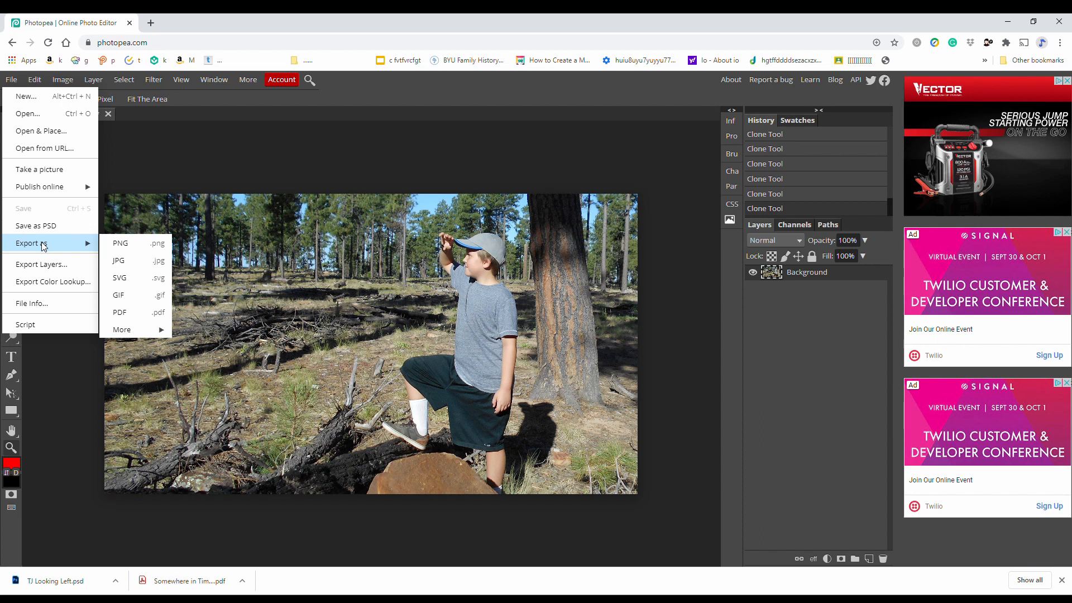
left_click(131, 261)
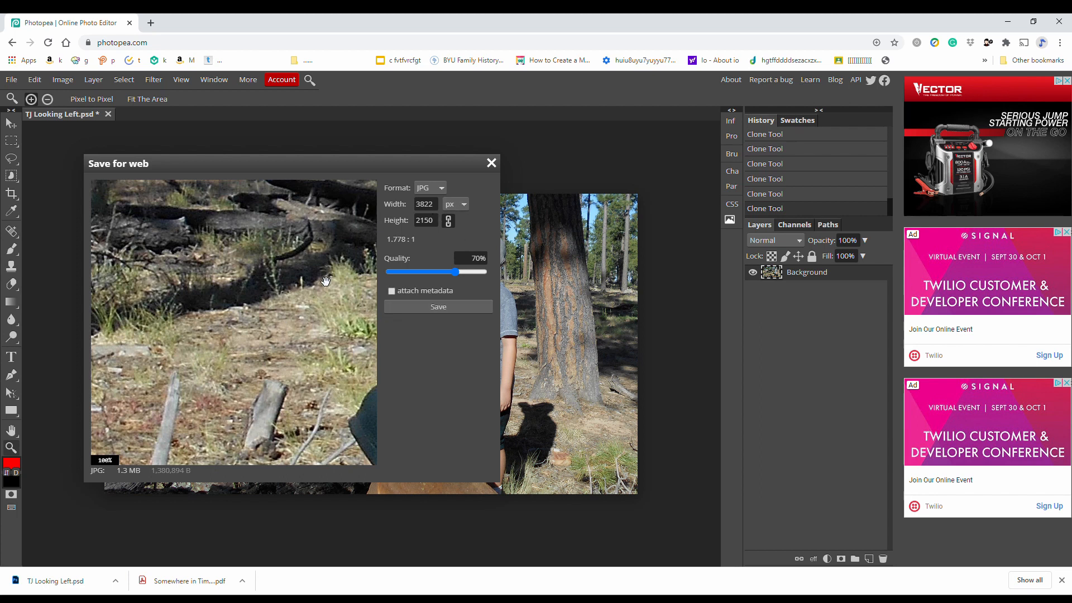
scroll(325, 281, "up", 1)
scroll(325, 281, "down", 1)
scroll(325, 281, "down", 4)
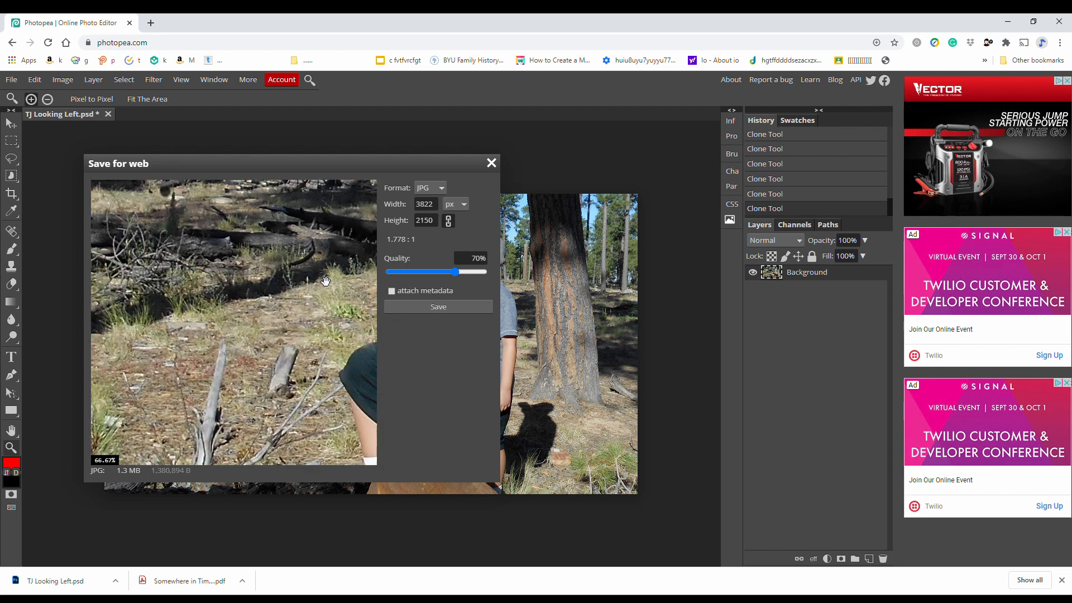
scroll(370, 246, "up", 1)
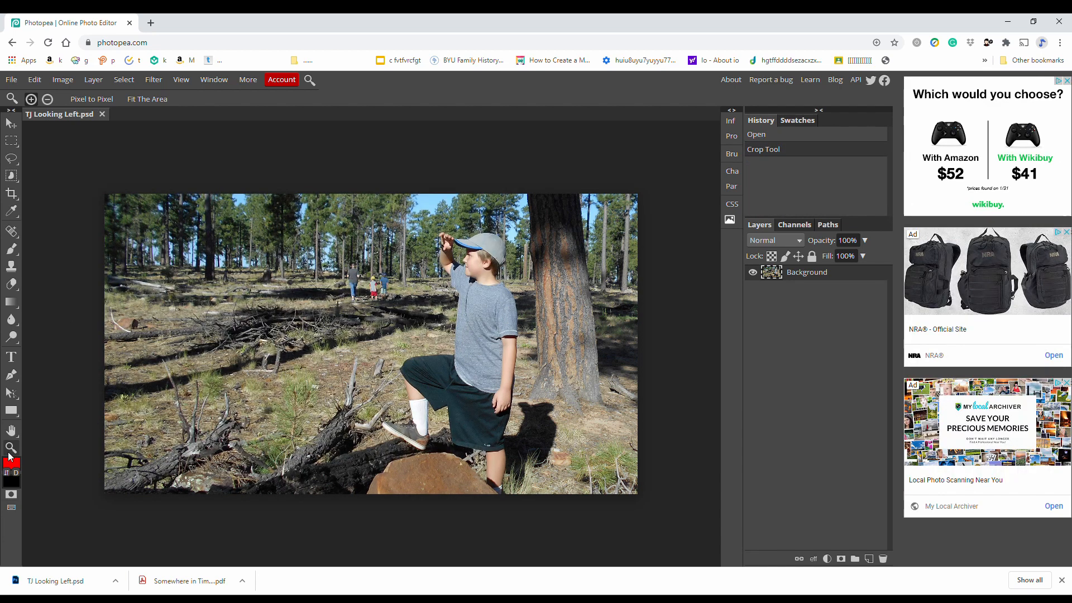
Clone the dark ground shadow over the background woman's lower jeans and feet at 80% opacity
mouse_move(329, 253)
left_mouse_down()
mouse_move(377, 305)
mouse_move(327, 251)
left_mouse_up()
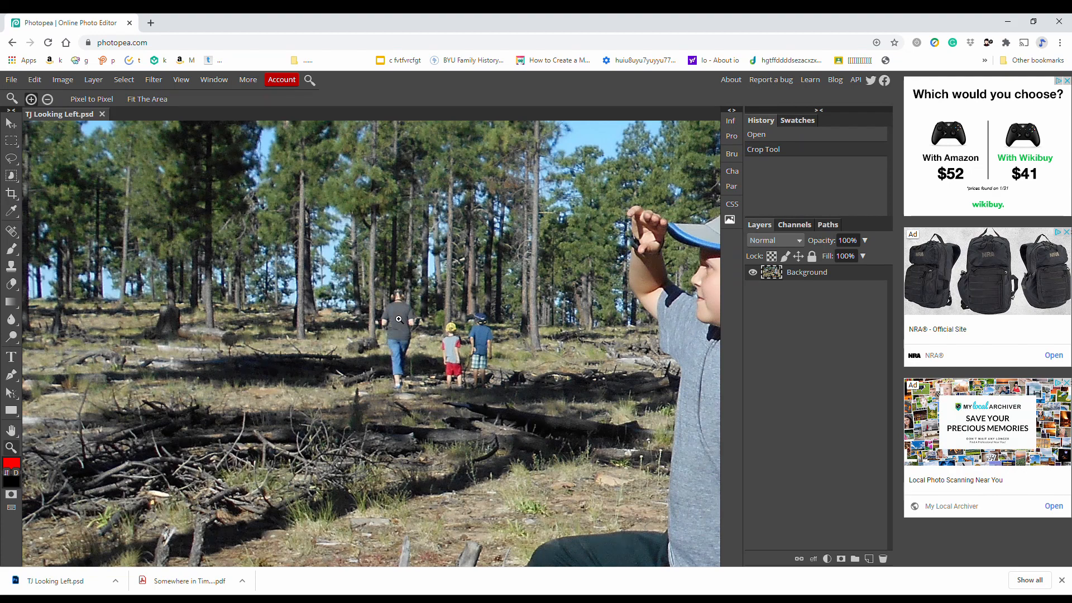
left_click_drag(520, 407, 538, 433)
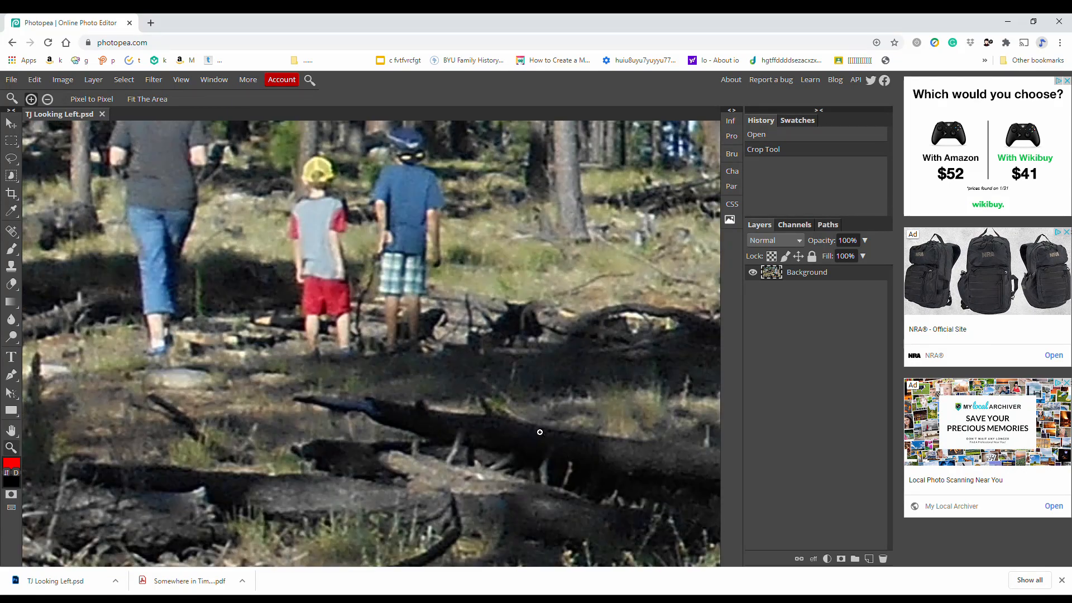
scroll(372, 338, "up", 3)
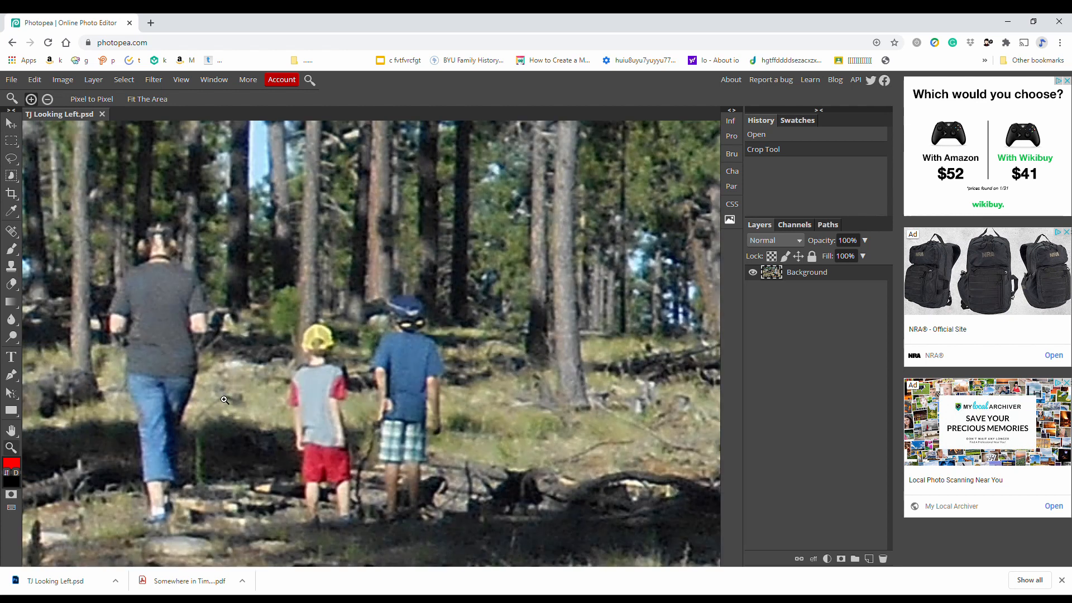
key("alt")
key("alt")
key("alt")
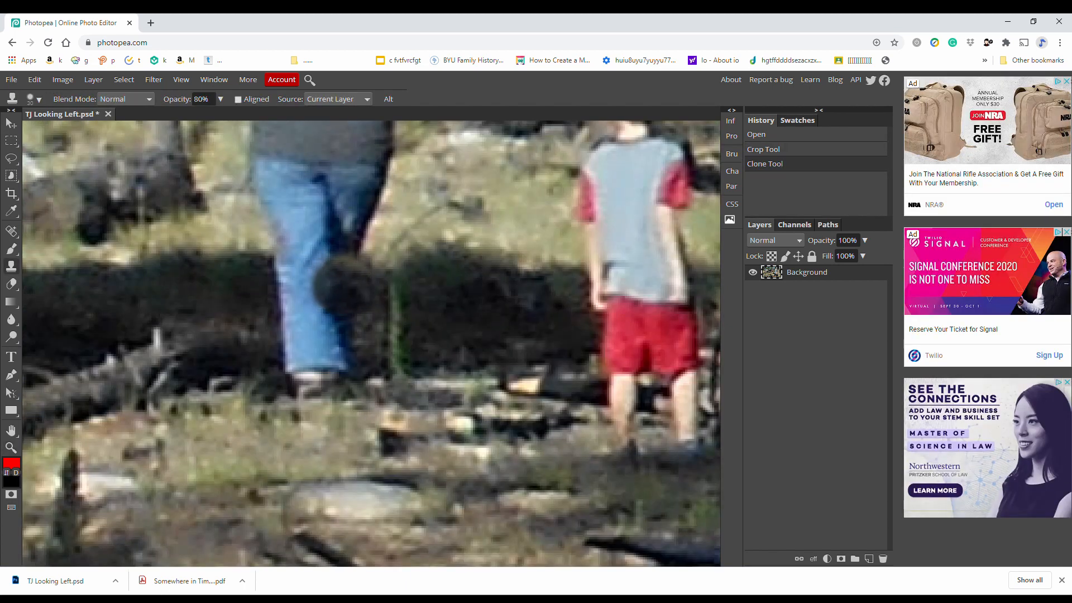
mouse_move(350, 285)
left_mouse_down()
mouse_move(273, 286)
mouse_move(290, 294)
left_mouse_up()
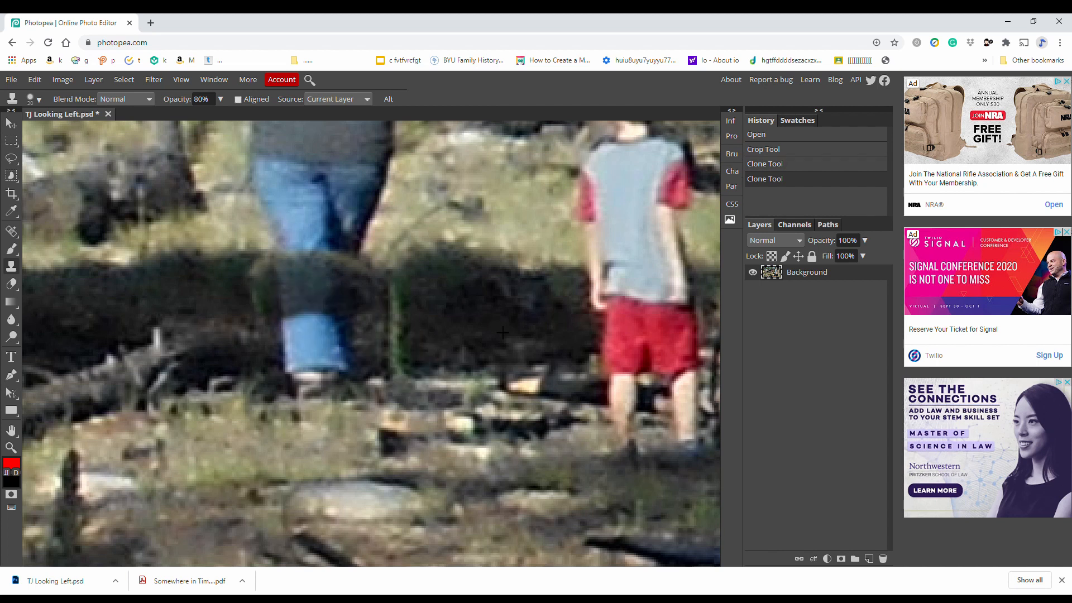
mouse_move(309, 323)
left_mouse_down()
mouse_move(315, 335)
mouse_move(304, 285)
mouse_move(293, 296)
mouse_move(310, 295)
mouse_move(310, 317)
left_mouse_up()
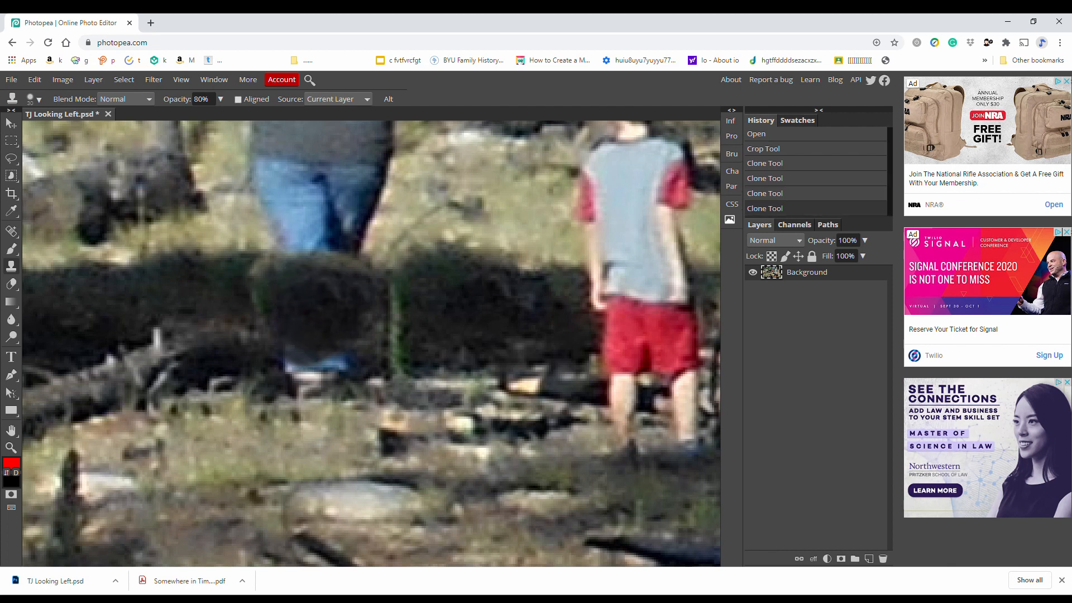
left_click(319, 348)
left_click(310, 374)
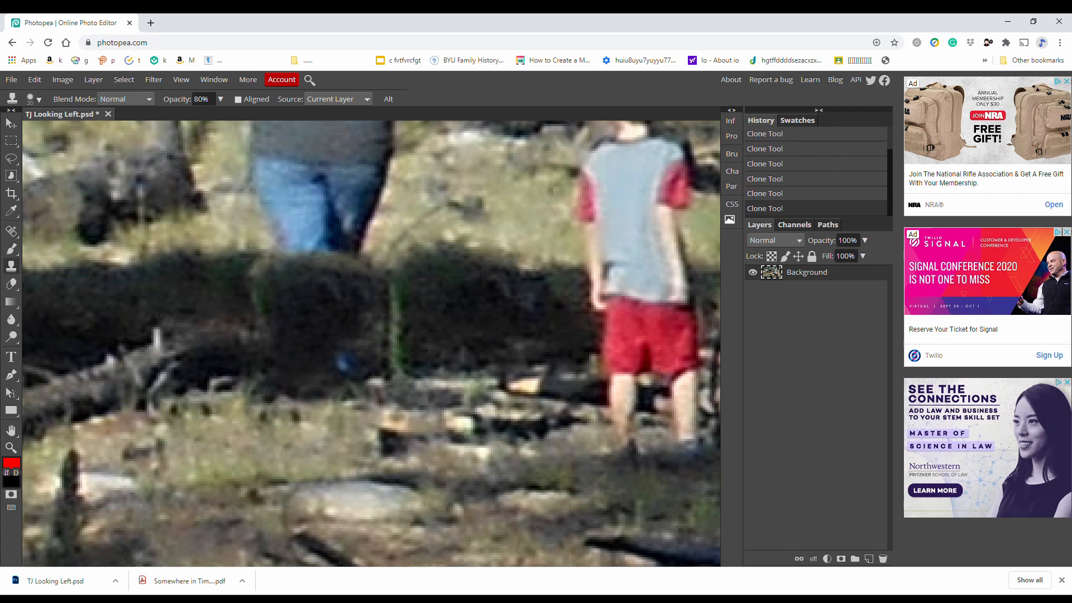
left_click(314, 374)
left_click(346, 354)
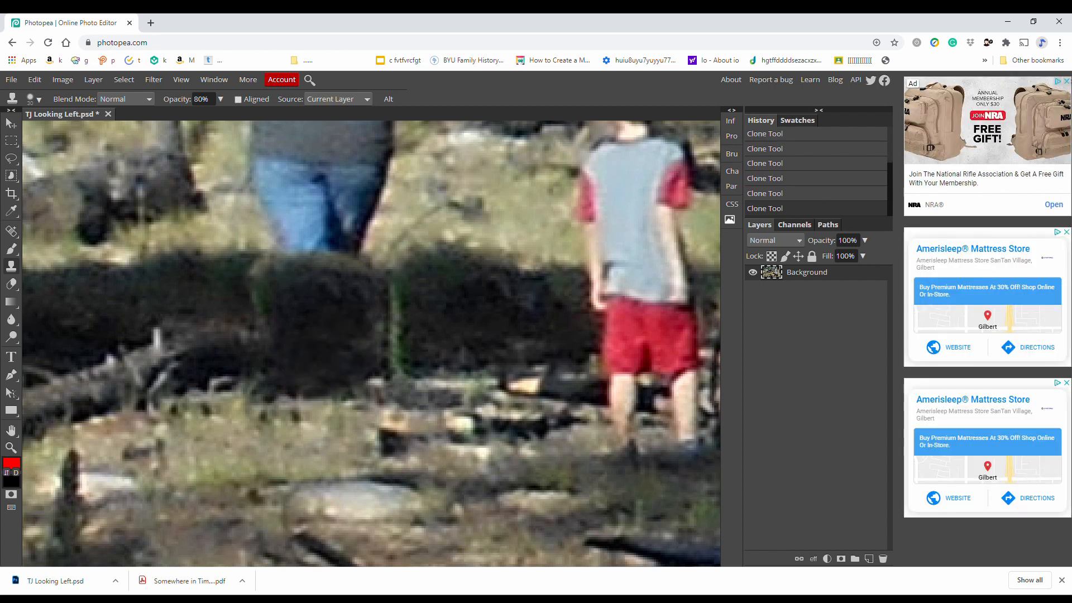
Clone more shadow over the patch edges where the woman's lower legs were, blending them into the dark ground
left_click(262, 329)
left_click(264, 293)
left_click(264, 281)
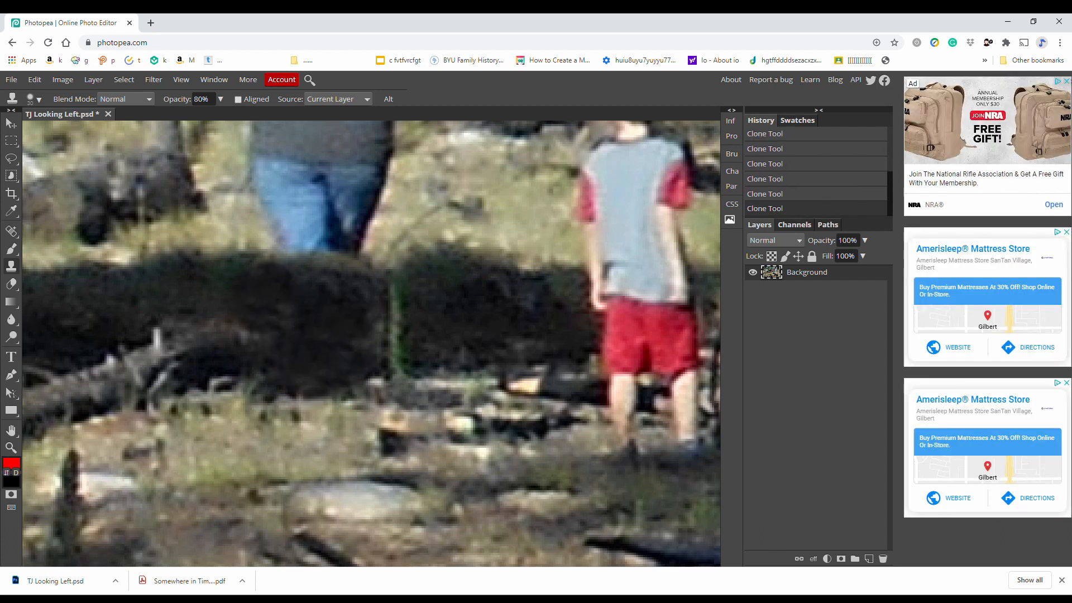
left_click(269, 276)
left_click_drag(277, 275, 332, 285)
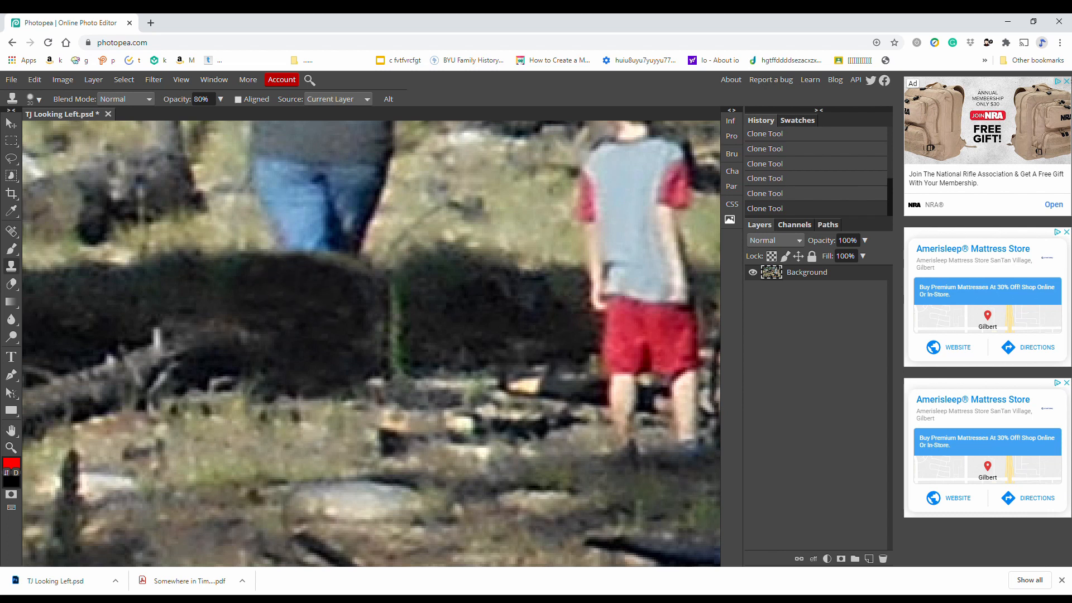
left_click(333, 291)
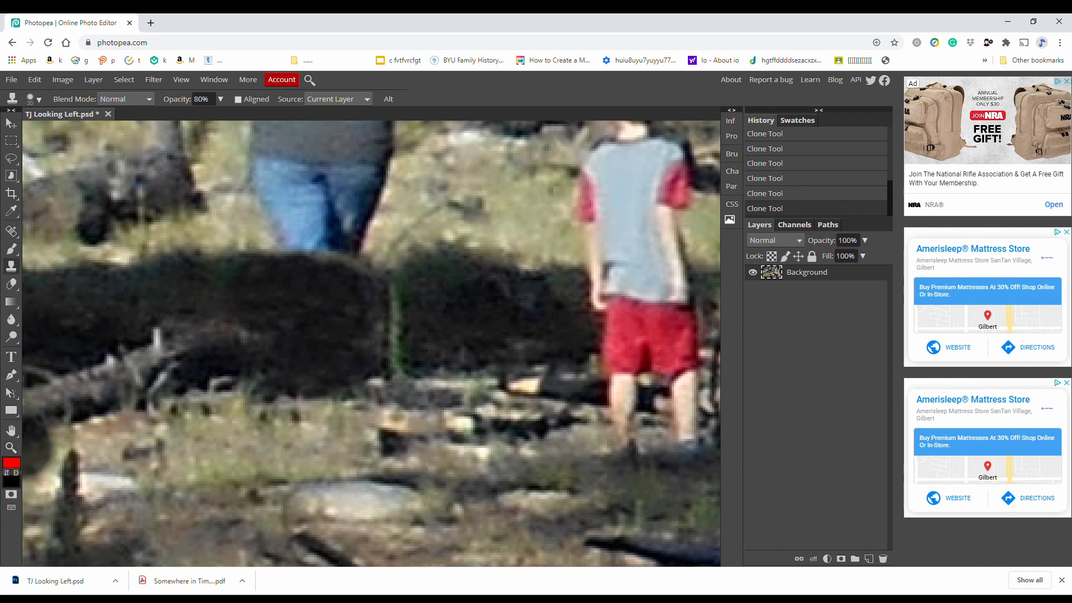
Set the Clone Tool brush size to 77 px and lower its hardness to soften the edge
left_click(11, 447)
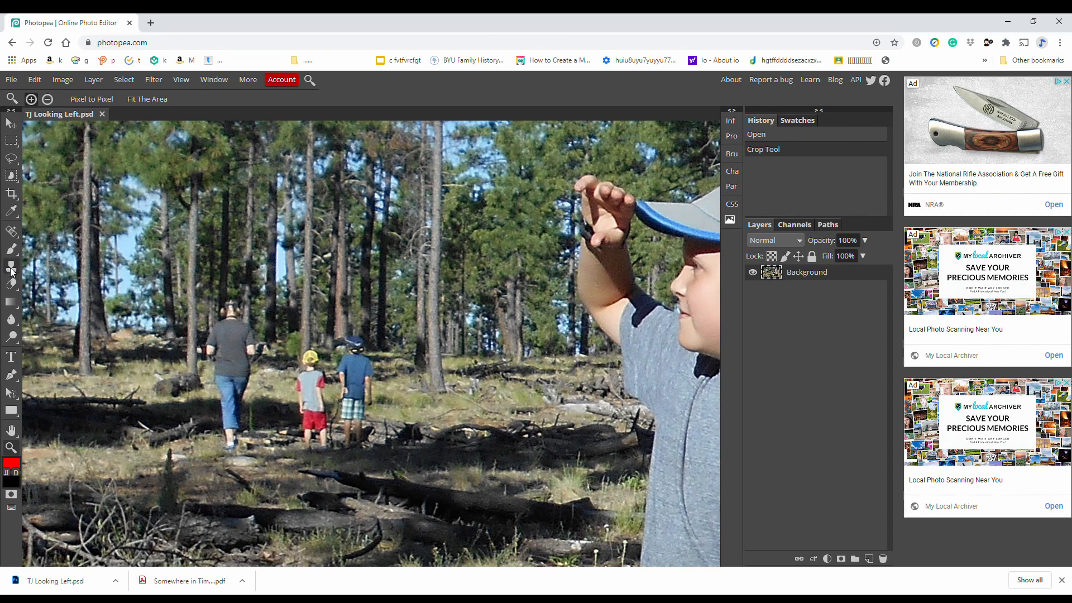
left_click(11, 269)
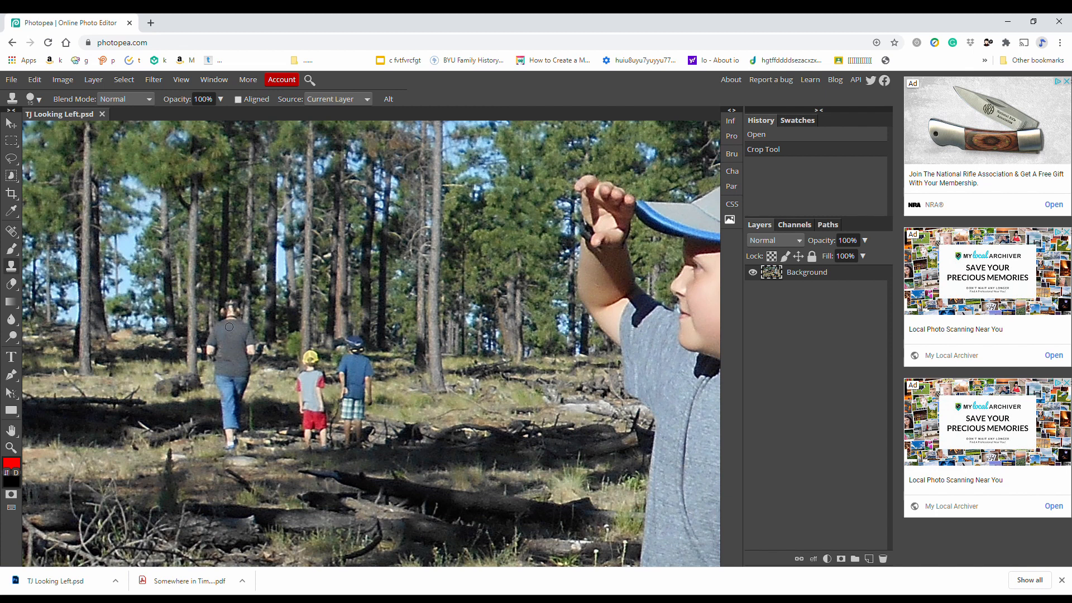
left_click(33, 100)
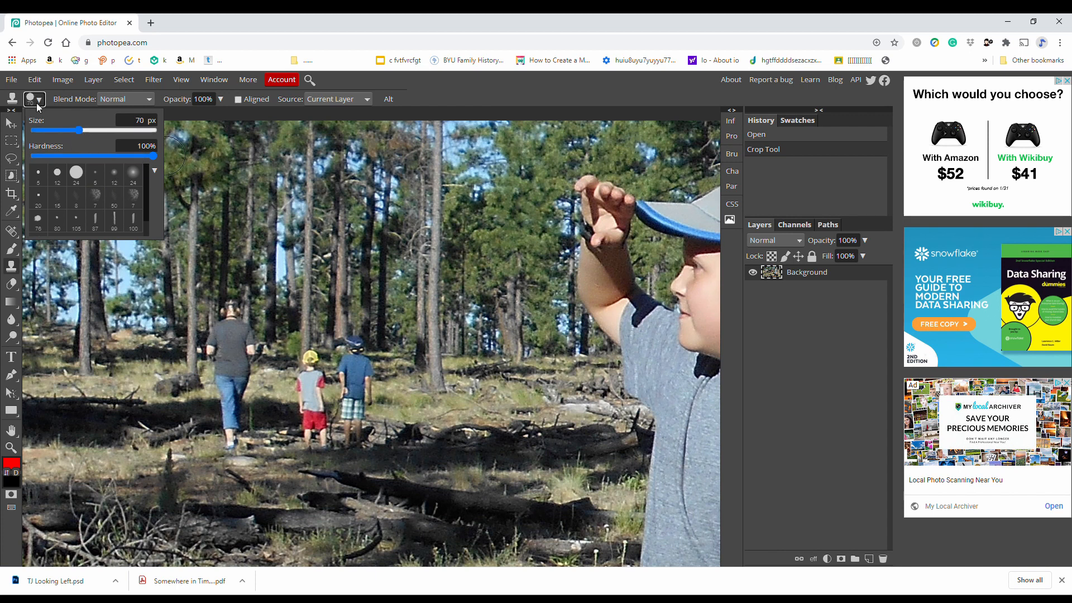
mouse_move(79, 132)
left_mouse_down()
mouse_move(92, 136)
mouse_move(82, 137)
left_mouse_up()
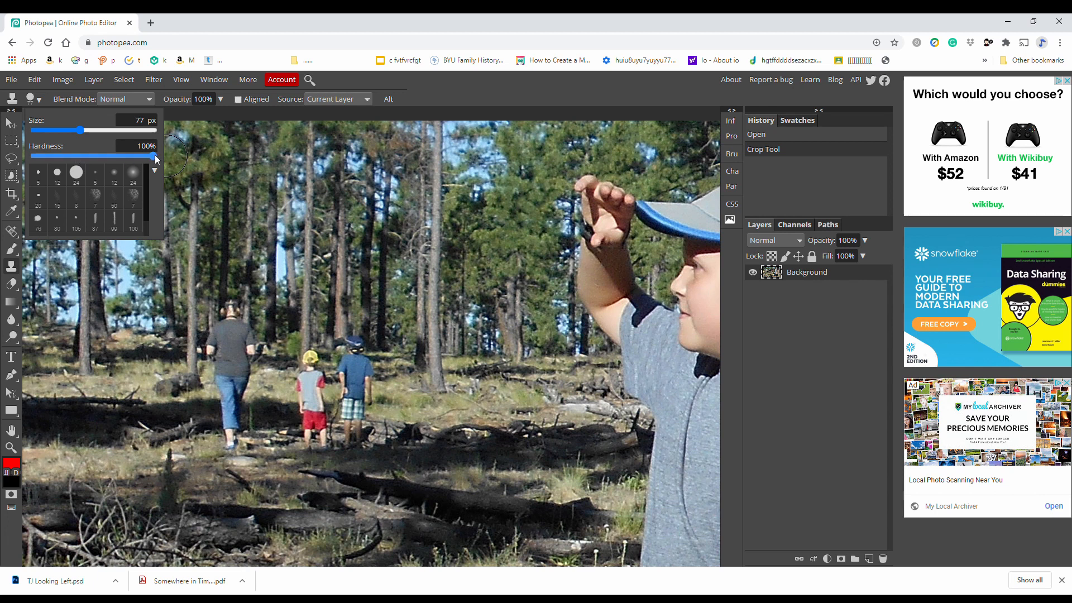
left_click_drag(156, 160, 122, 157)
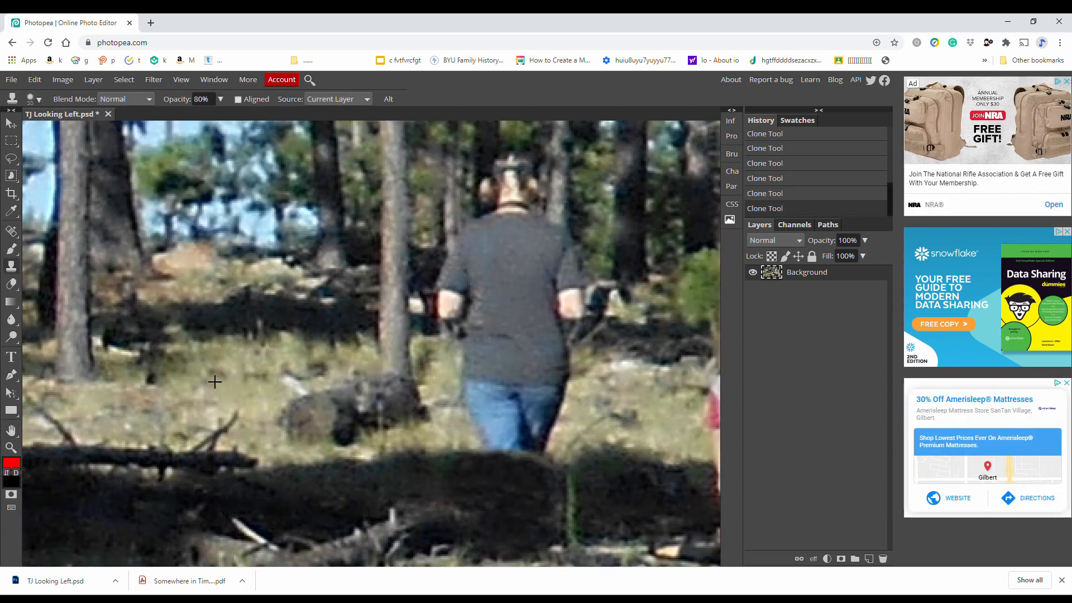
Clone the dry grass over the woman's remaining jeans and lower shirt, redoing a misplaced stroke
left_click_drag(466, 358, 502, 430)
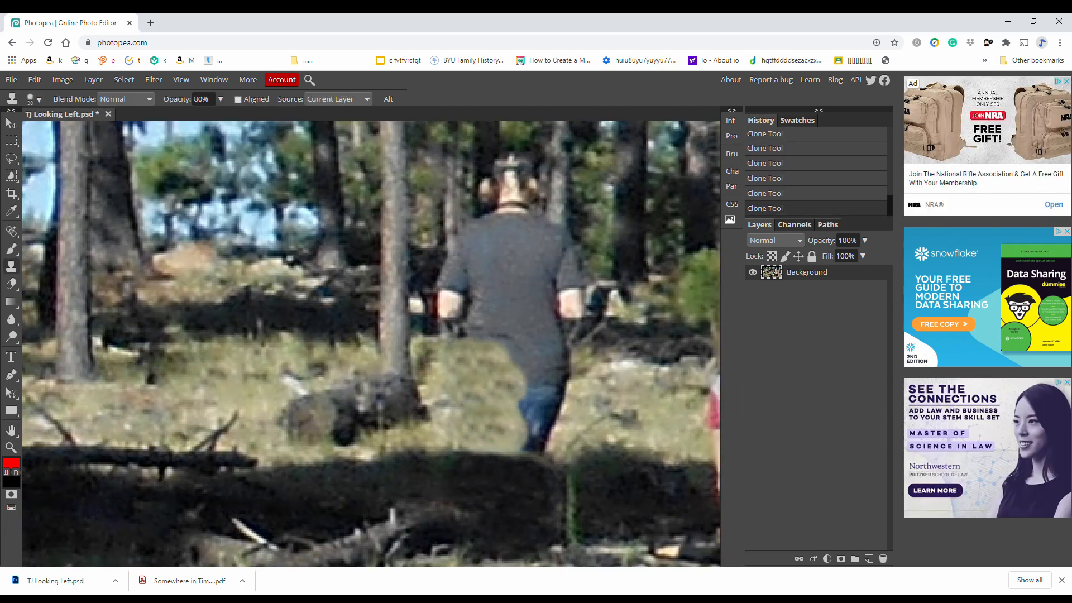
left_click_drag(511, 394, 458, 343)
key("ctrl+z")
left_click_drag(552, 413, 516, 390)
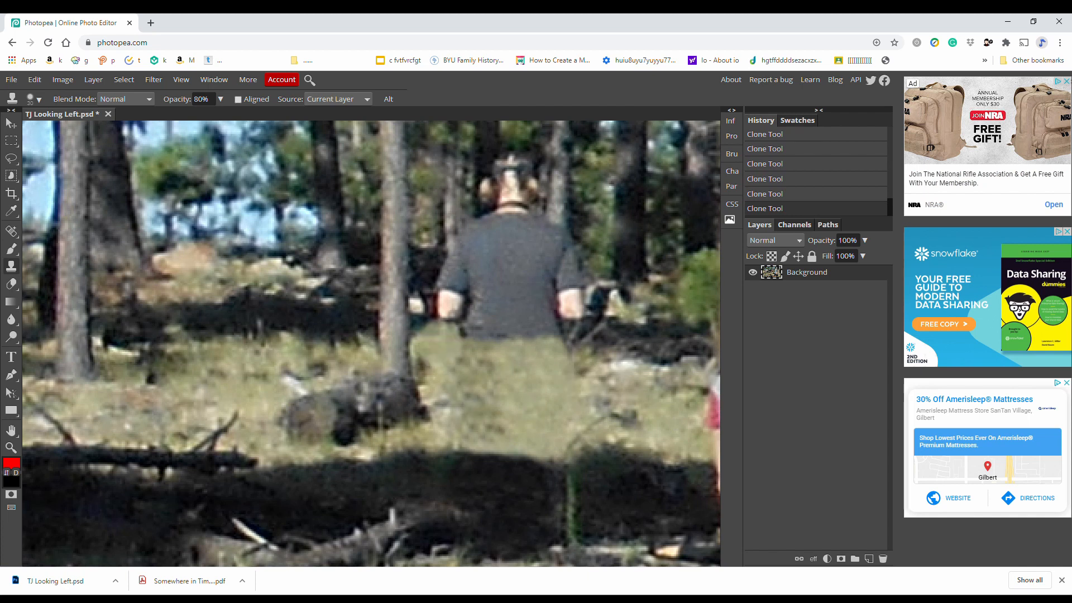
left_click_drag(439, 321, 553, 325)
Clone the neighbouring tree trunks and foliage over the woman's head and most of her shirt
scroll(558, 327, "up", 2)
scroll(586, 310, "up", 1)
left_click_drag(491, 346, 484, 457)
left_click_drag(444, 391, 444, 471)
left_click_drag(554, 357, 567, 438)
left_click_drag(519, 330, 519, 410)
scroll(445, 314, "up", 1)
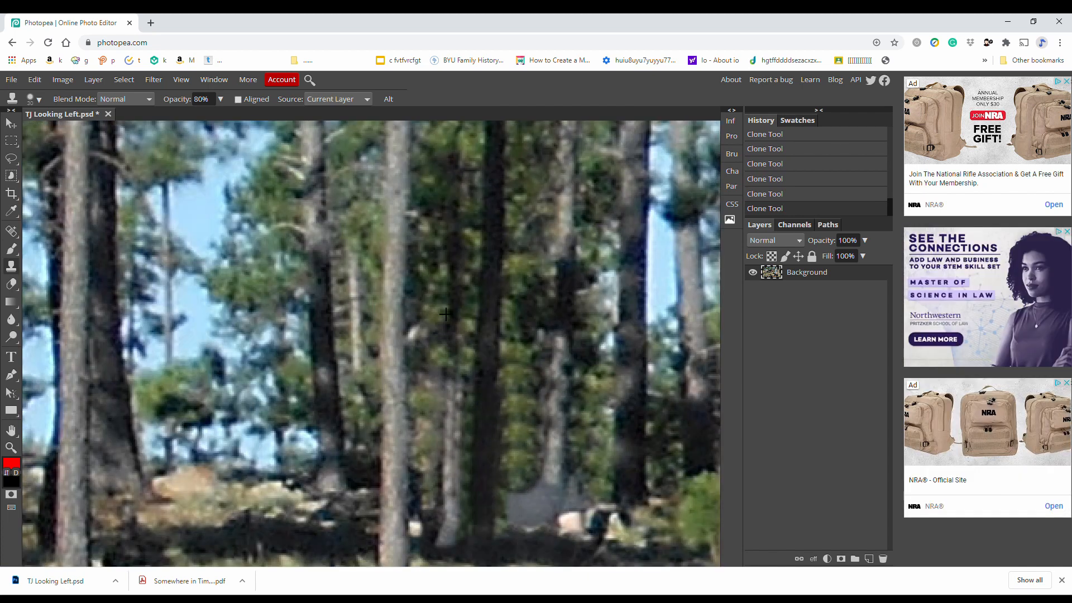
Clone sampled forest background over the leftover shirt and arm, undoing mismatched strokes, and check the area at wider zoom
left_click(446, 315, "alt")
left_click_drag(519, 492, 520, 518)
left_click_drag(563, 438, 541, 522)
key("ctrl+z")
key("ctrl+z")
left_click_drag(553, 478, 544, 516)
key("ctrl+z")
key("ctrl+z")
left_click_drag(555, 457, 561, 515)
left_click(581, 526)
double_click(11, 448)
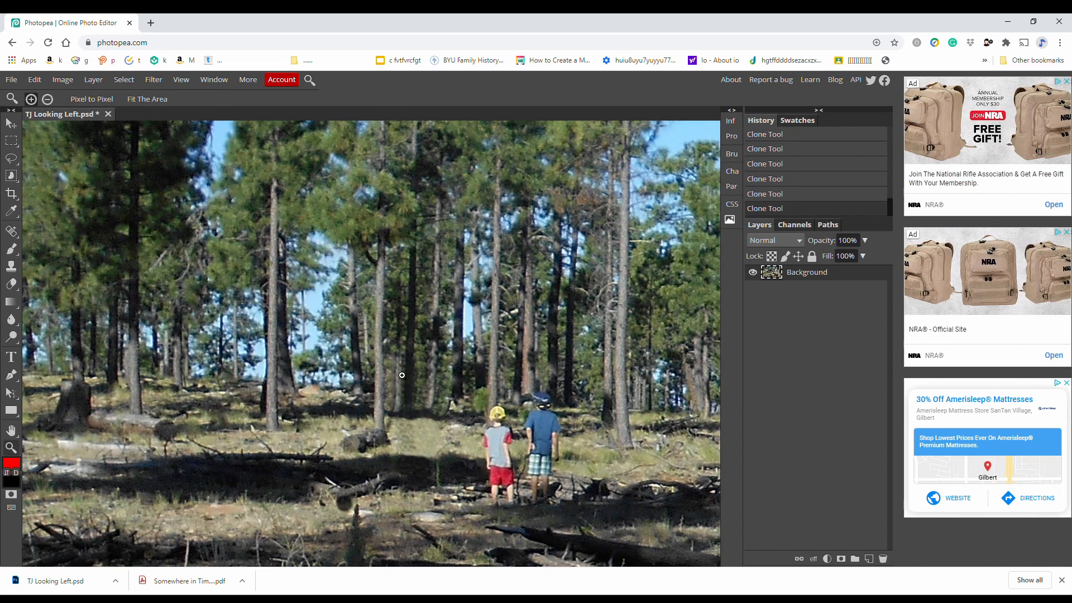
key("s")
scroll(416, 438, "up", 2)
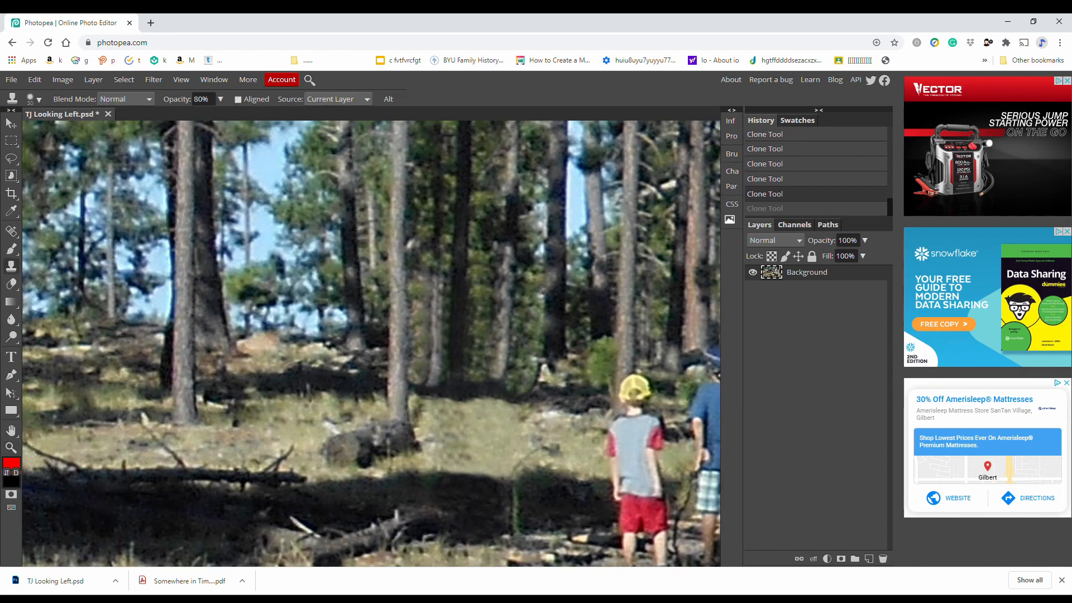
double_click(12, 448)
key("s")
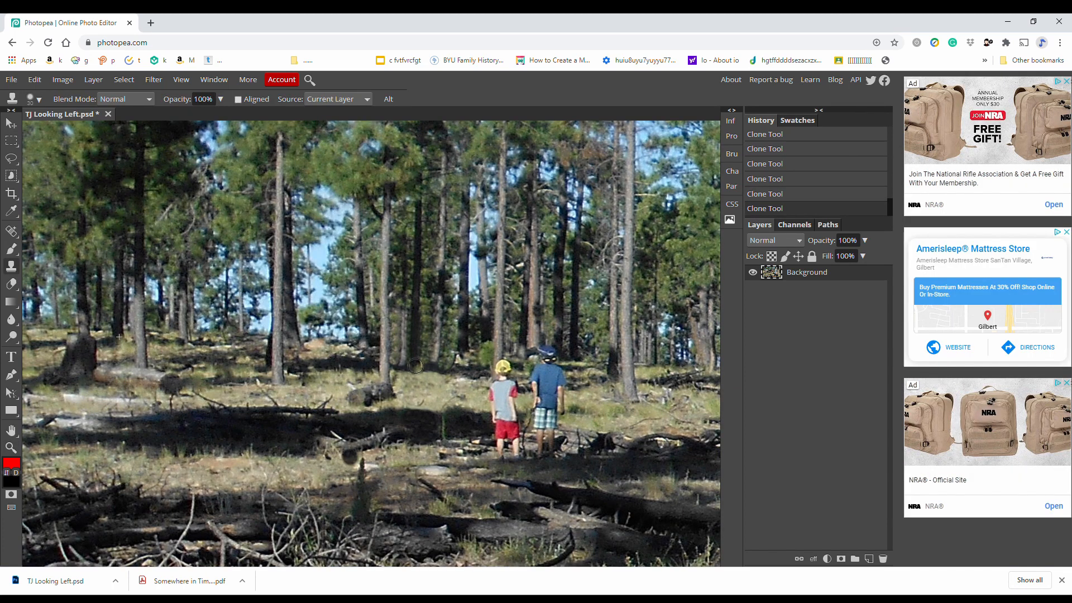
Clone surrounding grass and shadow over the background child in the yellow cap and red shorts
left_click(11, 448)
left_click(147, 99)
left_click(376, 286)
left_click(376, 286)
left_click(377, 286)
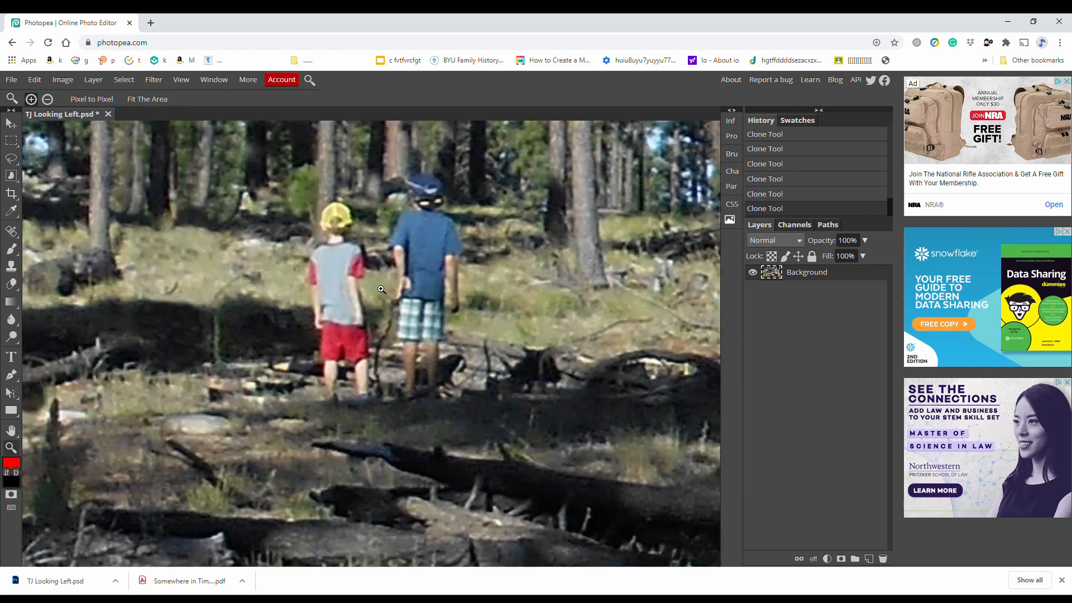
left_click(376, 286, "alt")
left_click(11, 267)
left_click(325, 311)
left_click_drag(358, 305, 376, 300)
left_click(363, 308)
Clone freshly sampled ground and forest texture over the remaining background child and blend the patched area
left_click(466, 294, "alt")
mouse_move(425, 274)
left_mouse_down()
mouse_move(396, 282)
mouse_move(392, 304)
mouse_move(363, 327)
mouse_move(385, 338)
left_mouse_up()
left_click(337, 341, "alt")
left_click_drag(417, 308, 397, 326)
left_click(414, 288, "alt")
mouse_move(353, 273)
left_mouse_down()
mouse_move(378, 287)
mouse_move(399, 262)
left_mouse_up()
mouse_move(403, 255)
left_mouse_down()
mouse_move(427, 257)
mouse_move(400, 250)
mouse_move(416, 233)
mouse_move(393, 263)
mouse_move(375, 269)
mouse_move(366, 253)
mouse_move(392, 279)
left_mouse_up()
left_click(419, 270, "alt")
left_click(418, 266, "alt")
left_click(378, 293, "alt")
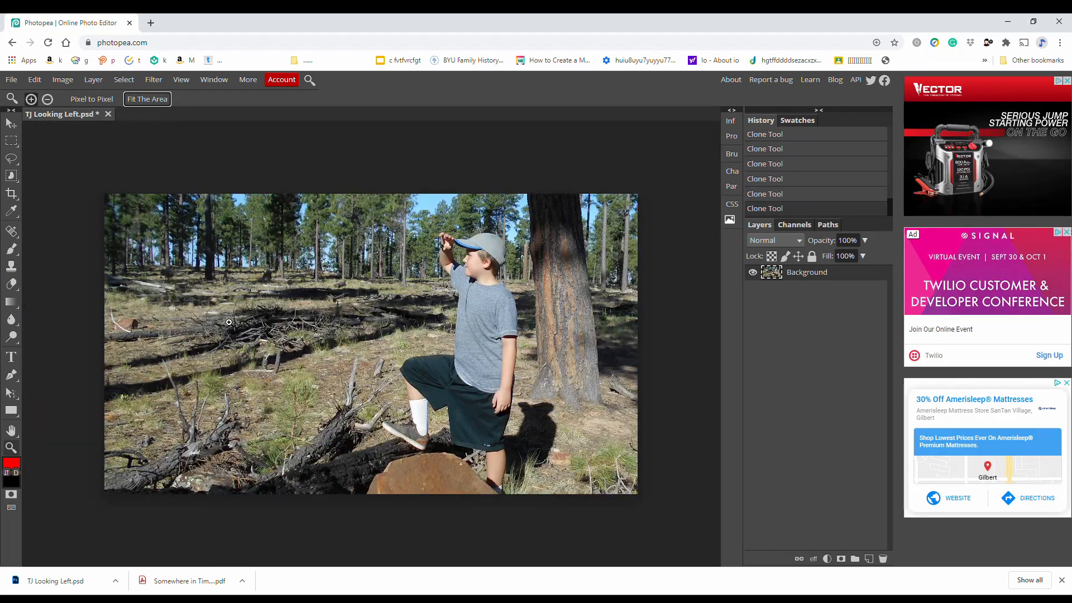
Compare an earlier history state of the photo with the latest retouched state
mouse_move(889, 208)
left_mouse_down()
mouse_move(889, 133)
mouse_move(890, 209)
left_mouse_up()
left_click(766, 136)
left_click(756, 209)
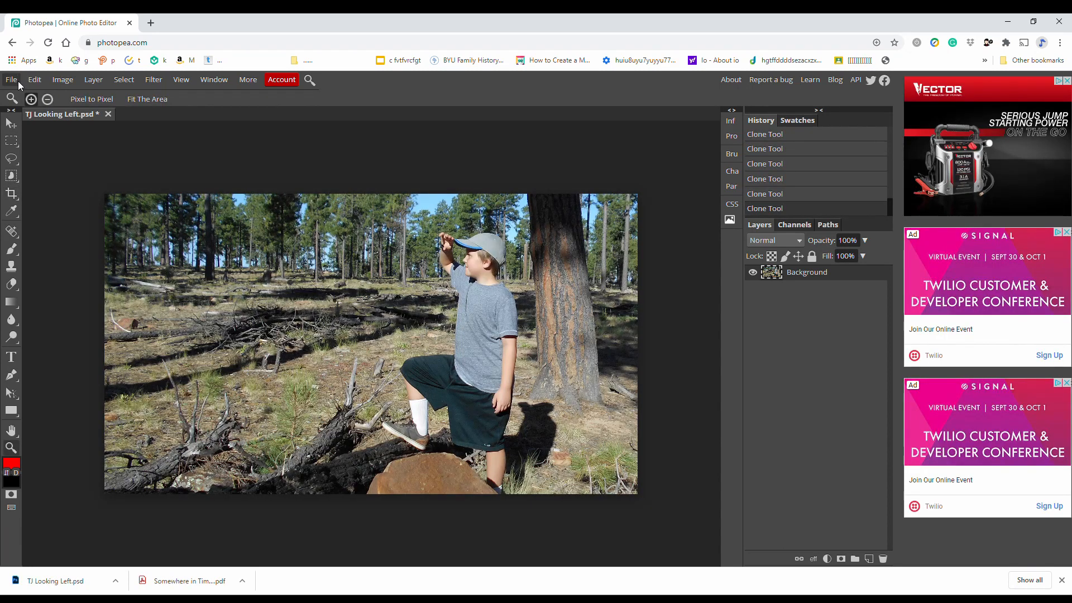
Open the JPG export of the retouched photo and zoom its preview out to 25%
left_click(17, 81)
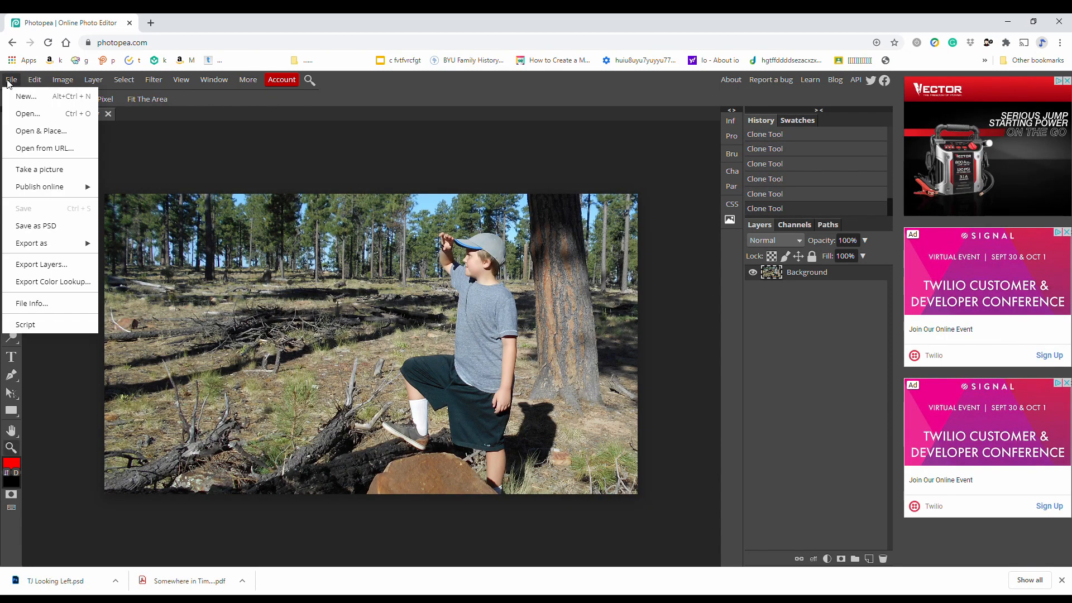
mouse_move(43, 246)
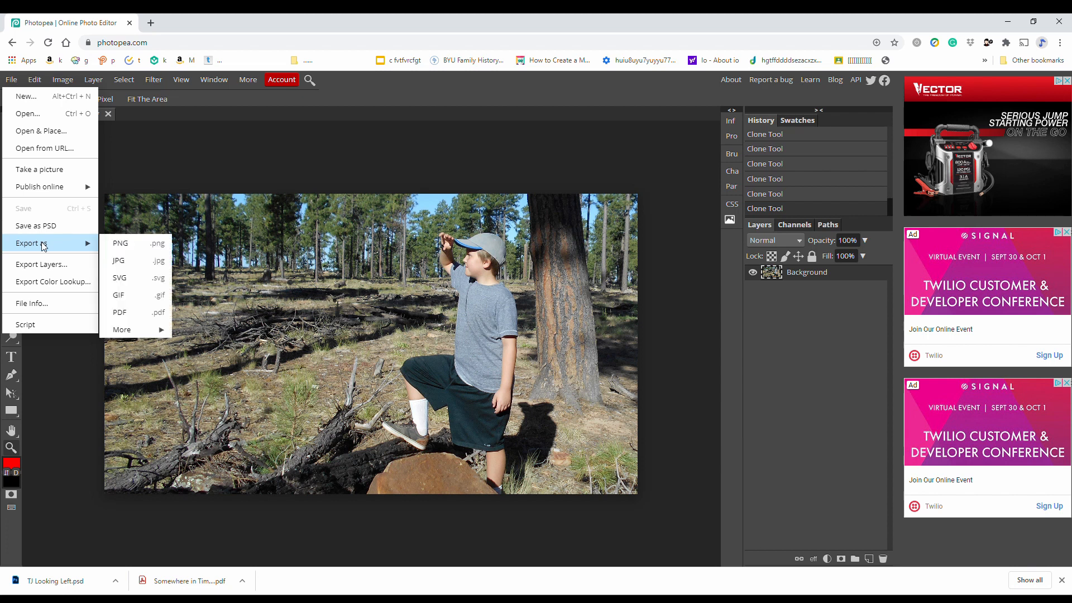
left_click(134, 266)
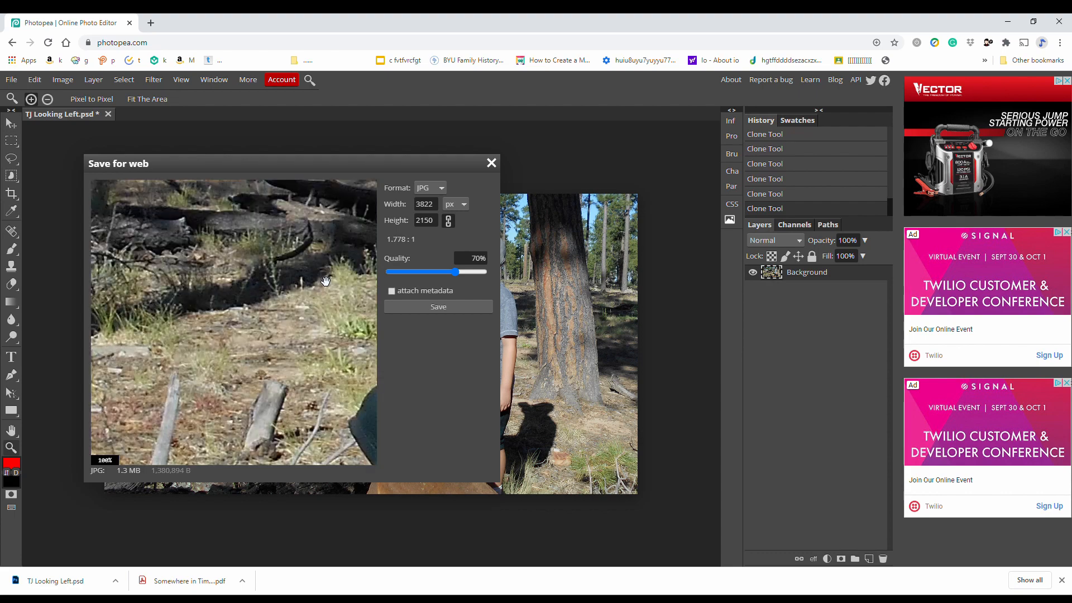
scroll(323, 277, "down", 5)
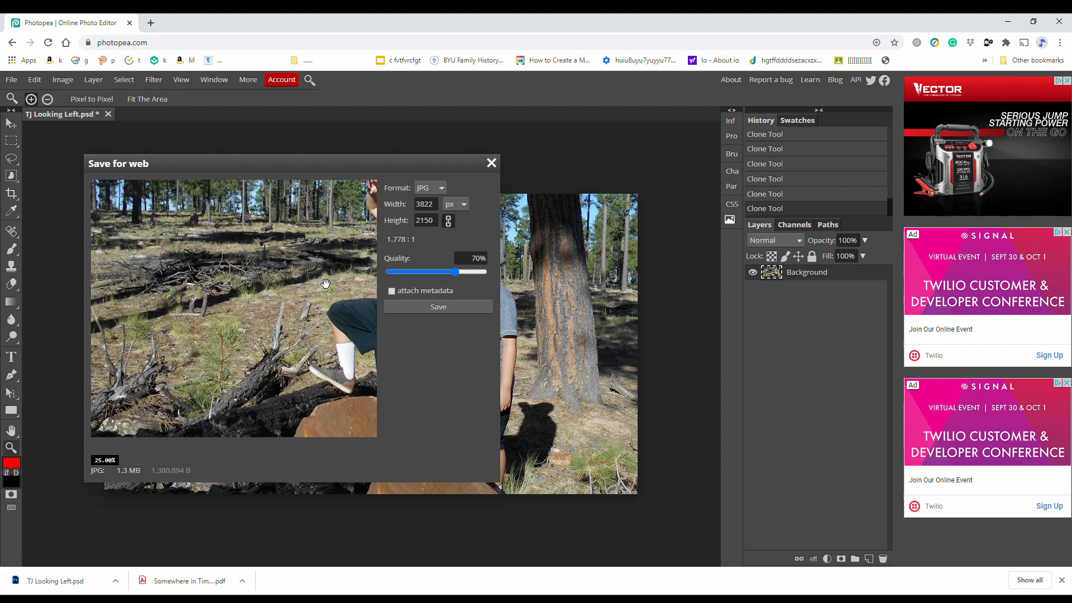